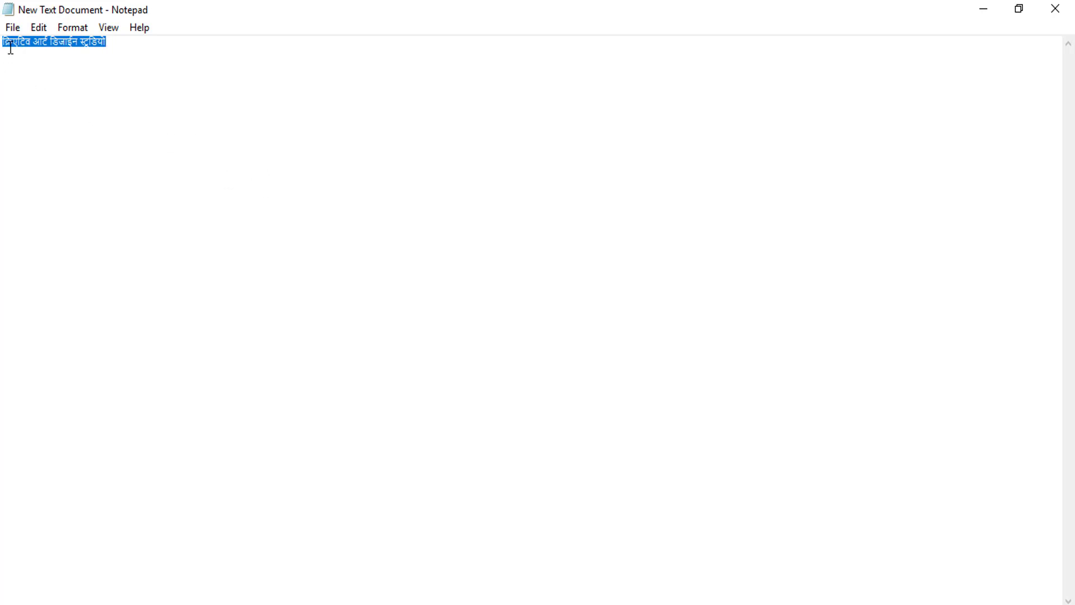
Step: Set the Notepad font size to 72
click(73, 28)
click(92, 66)
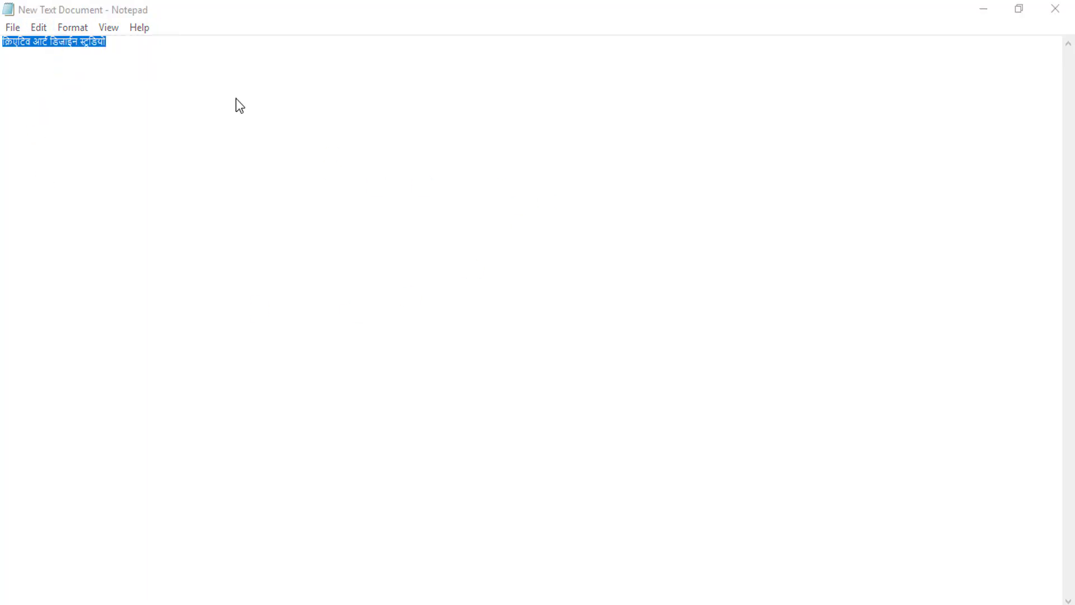
drag(342, 212, 345, 256)
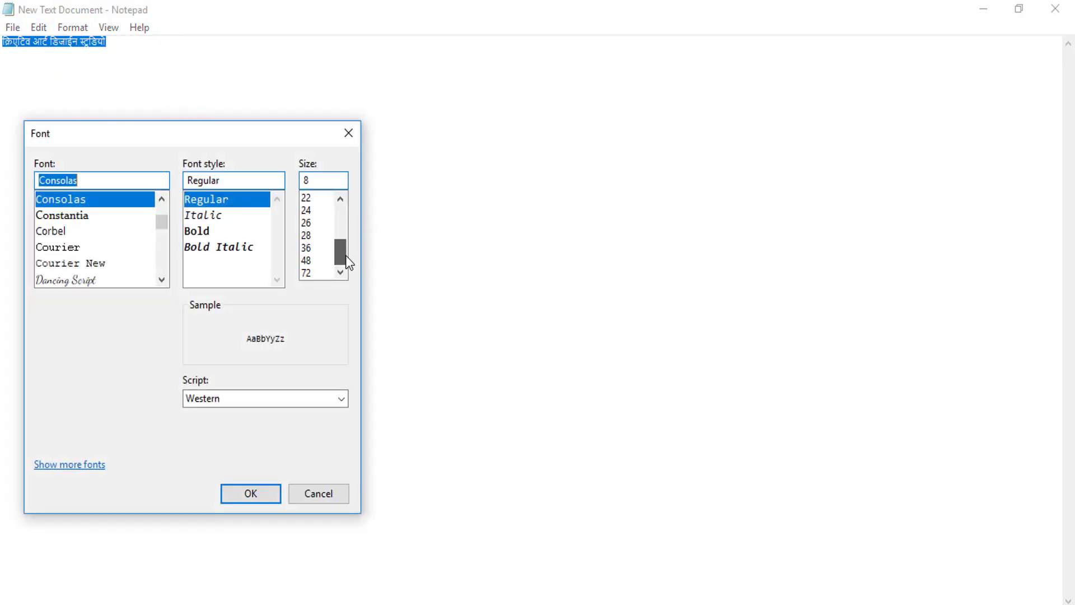
click(312, 266)
click(263, 495)
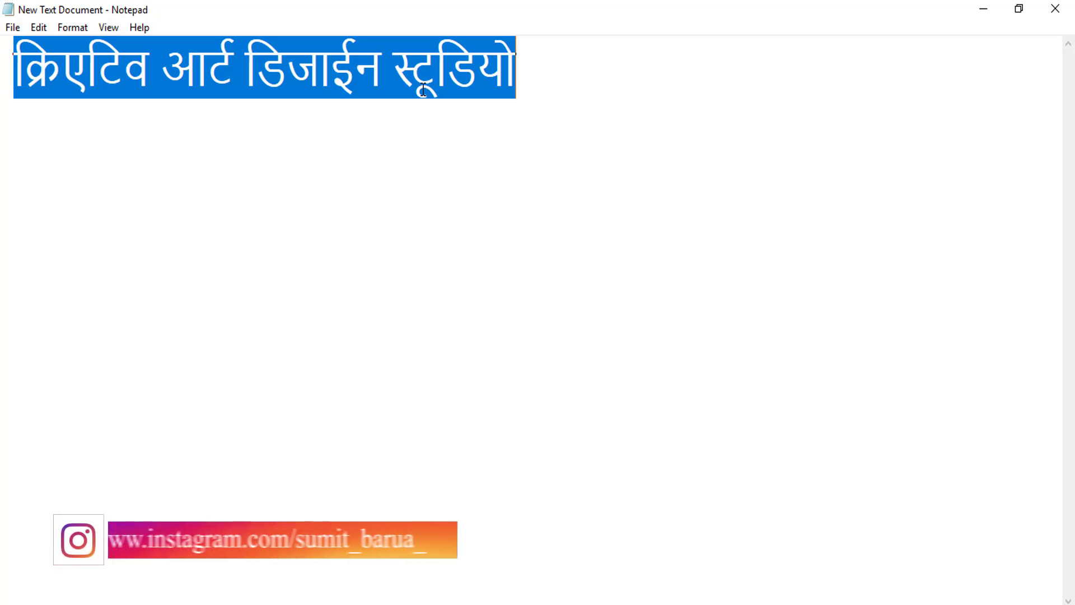
Step: Copy the Hindi phrase and minimise Notepad to return to Illustrator
drag(516, 64, 3, 68)
right_click(144, 71)
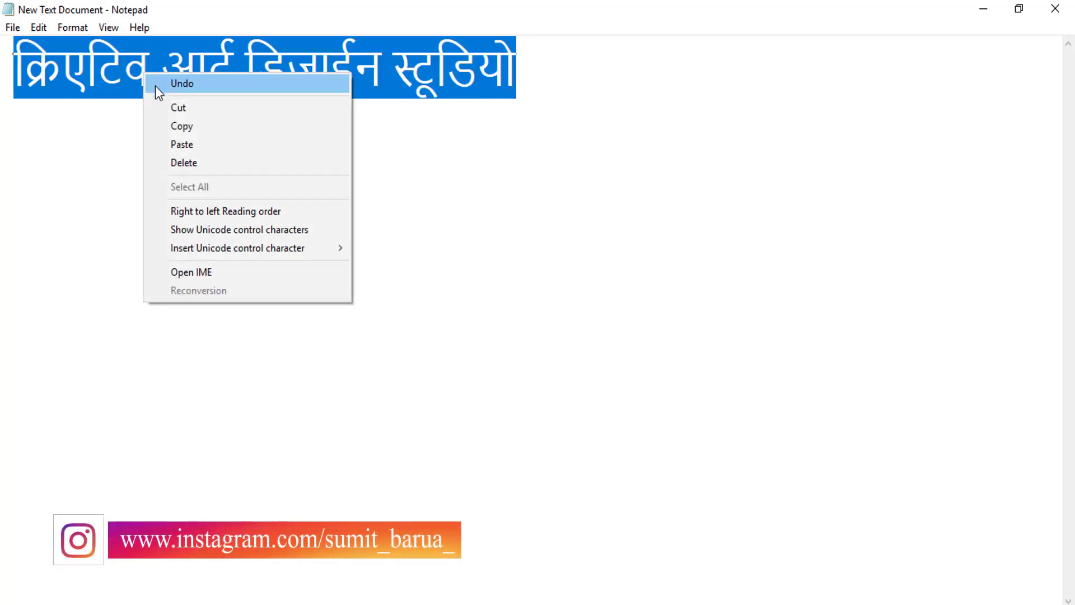
click(204, 128)
click(984, 10)
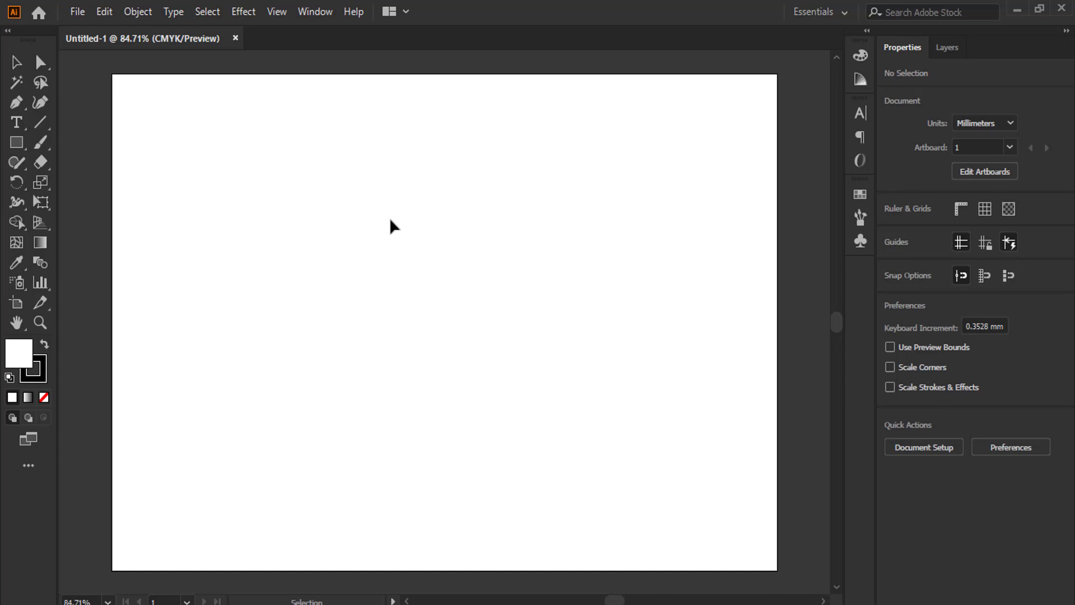
click(17, 126)
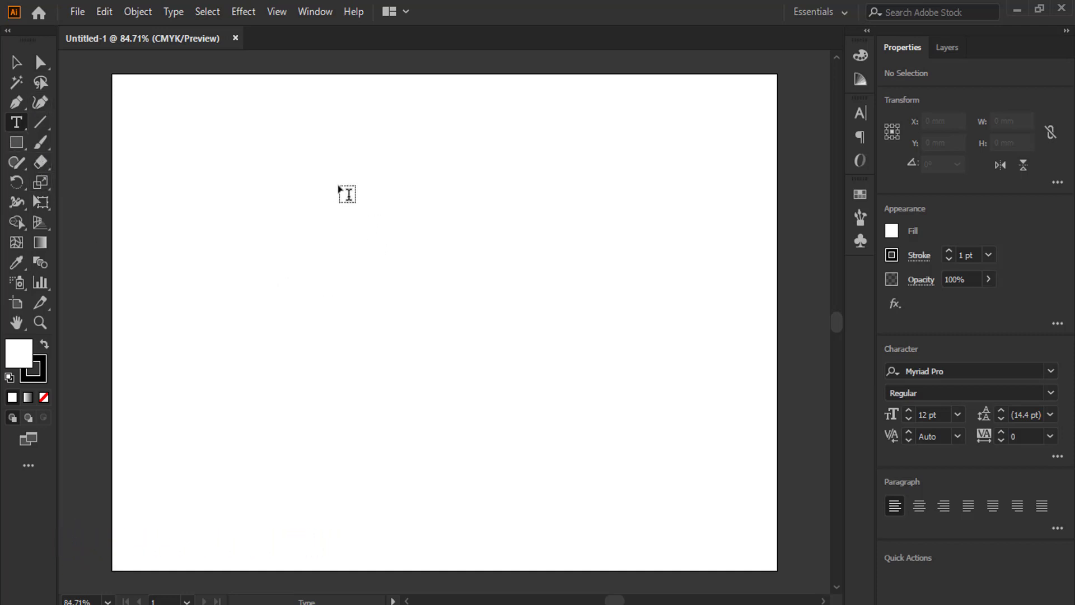
click(398, 208)
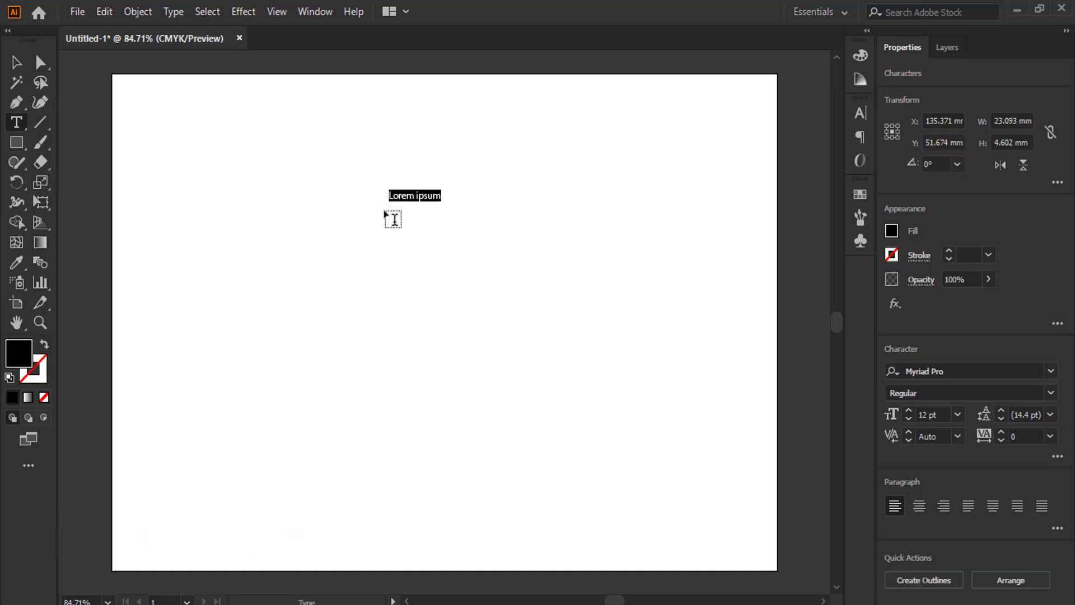
key(BackSpace)
key(Escape)
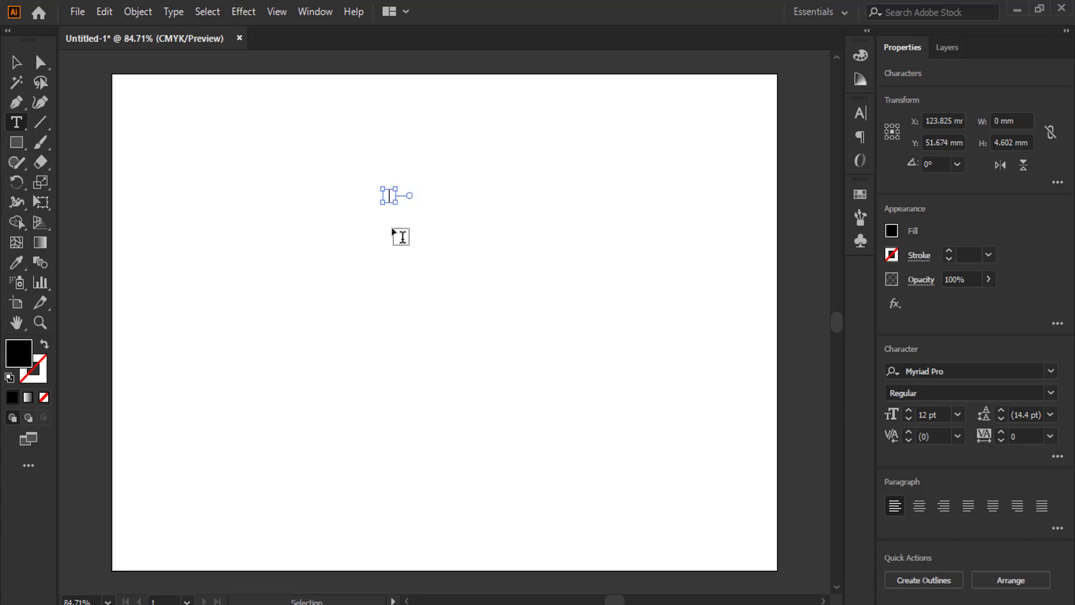
key(ctrl+v)
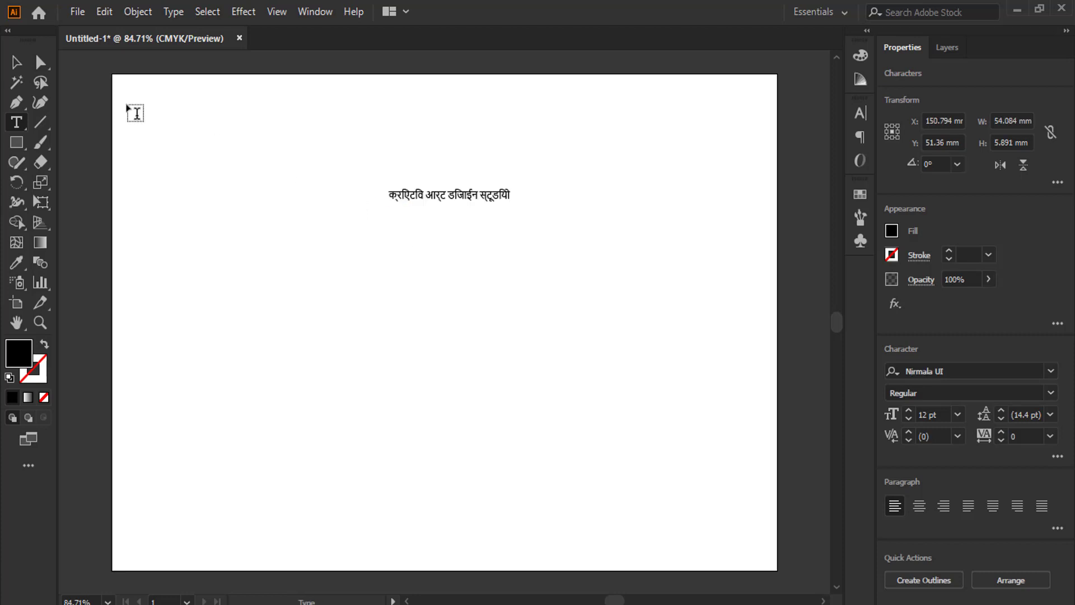
click(16, 62)
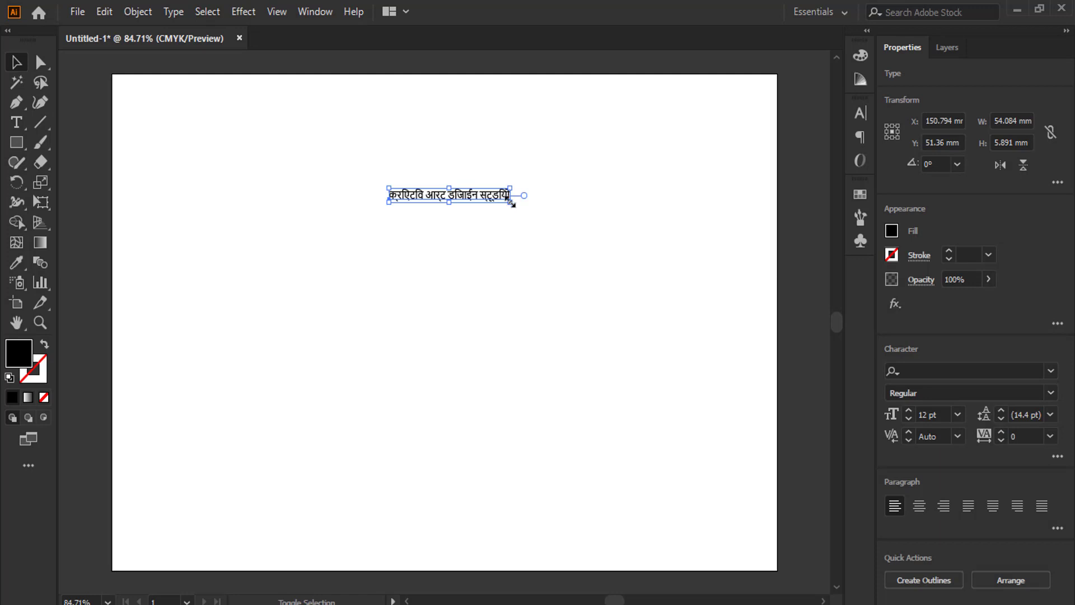
drag(510, 202, 732, 298)
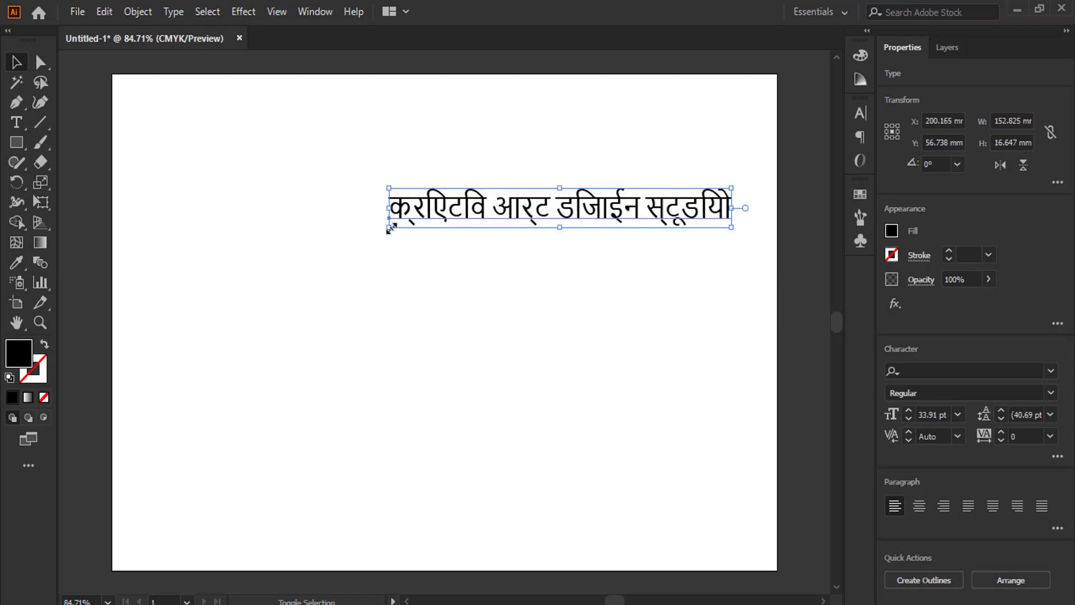
drag(389, 226, 162, 254)
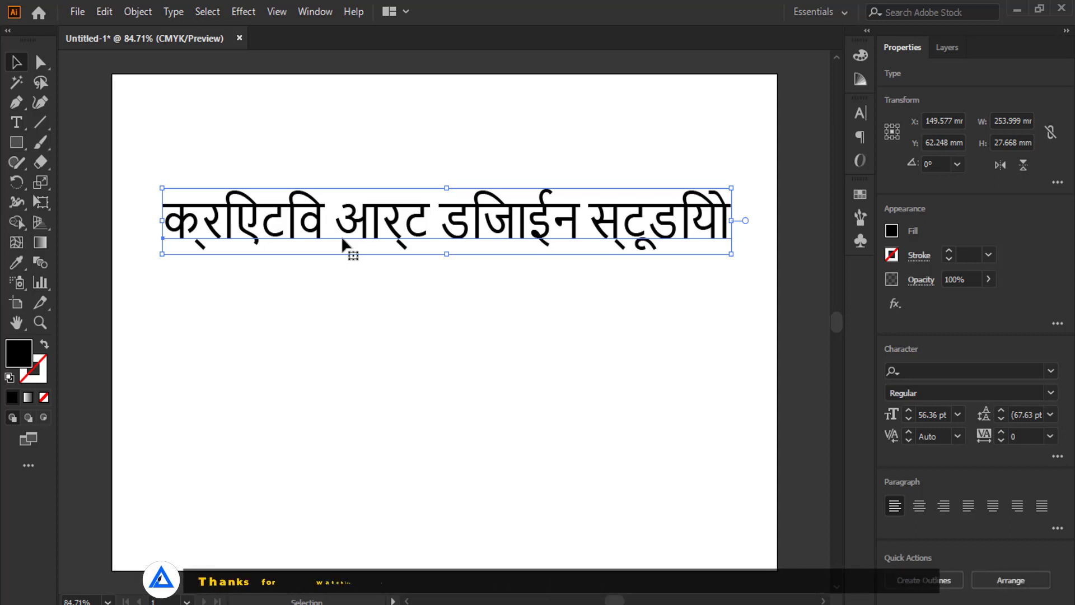
key(Delete)
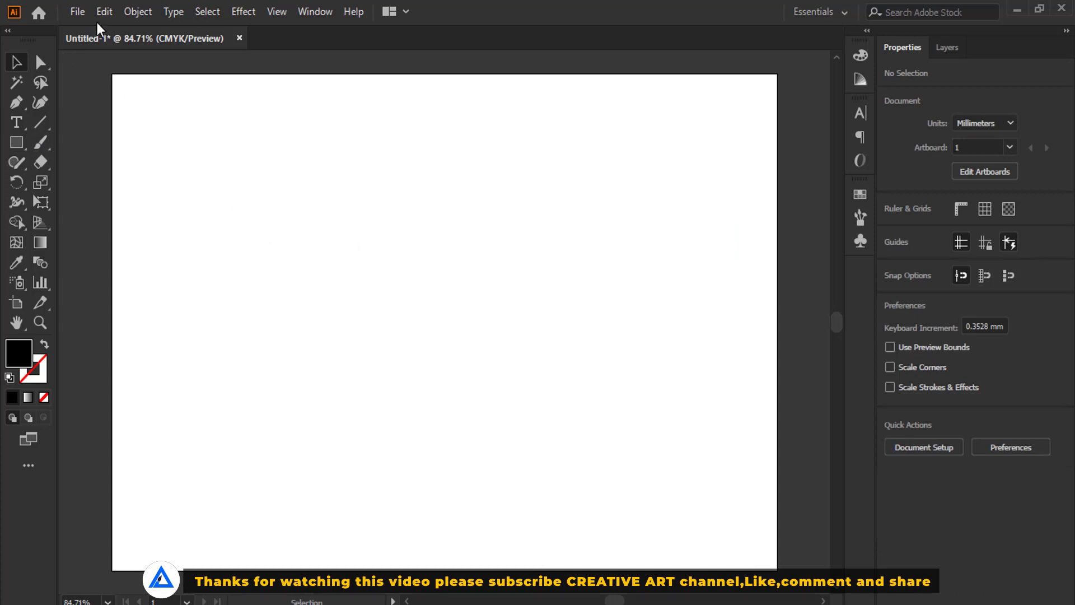
Step: In Type preferences, uncheck Show East Asian Options and check Show Indic Options
click(108, 9)
mouse_move(143, 543)
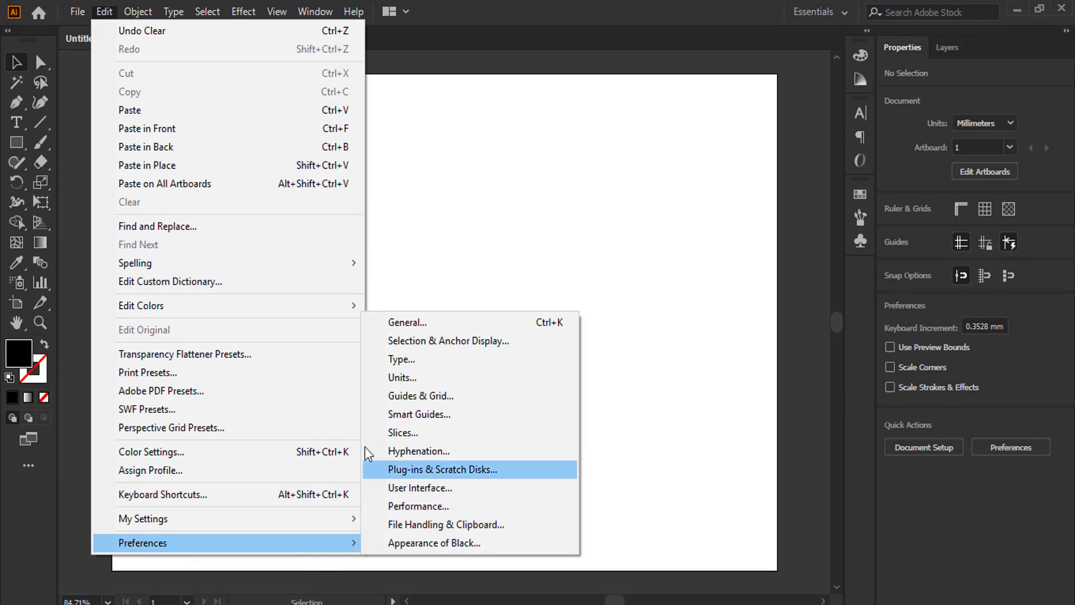
click(412, 360)
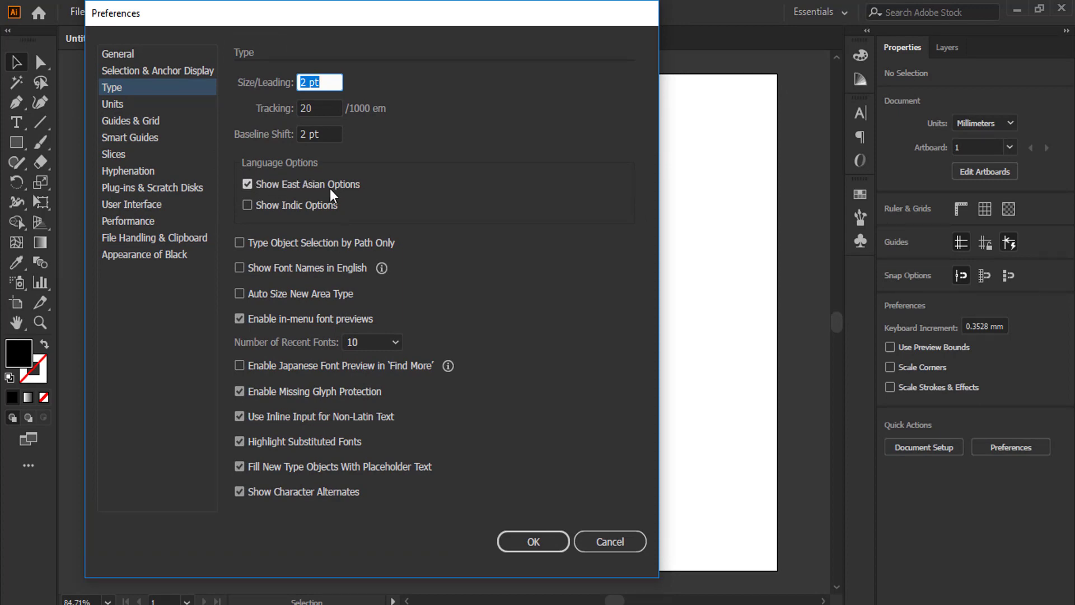
click(347, 187)
click(247, 204)
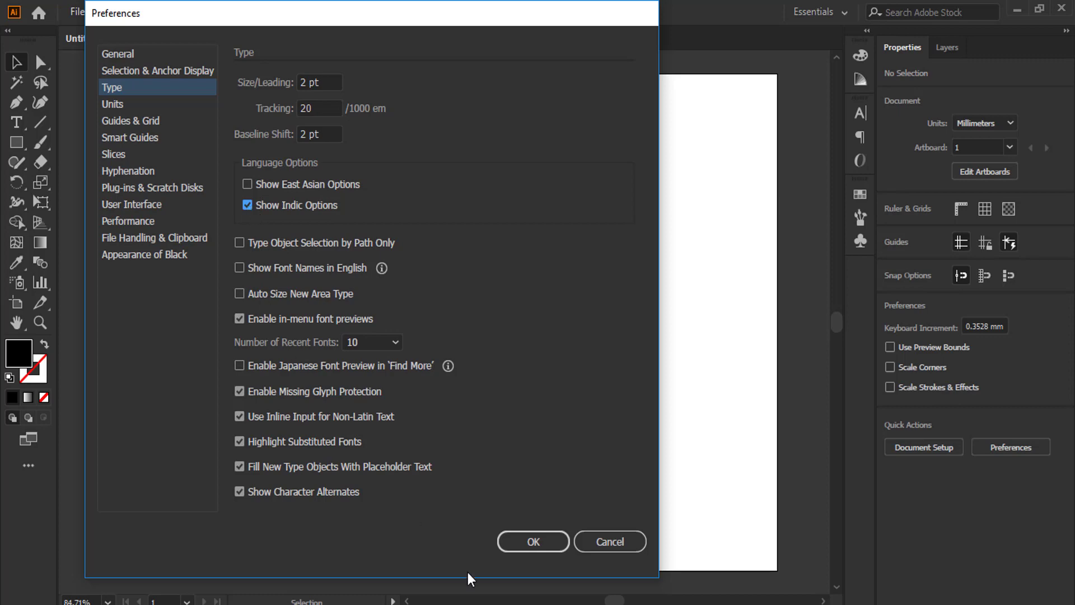
click(546, 542)
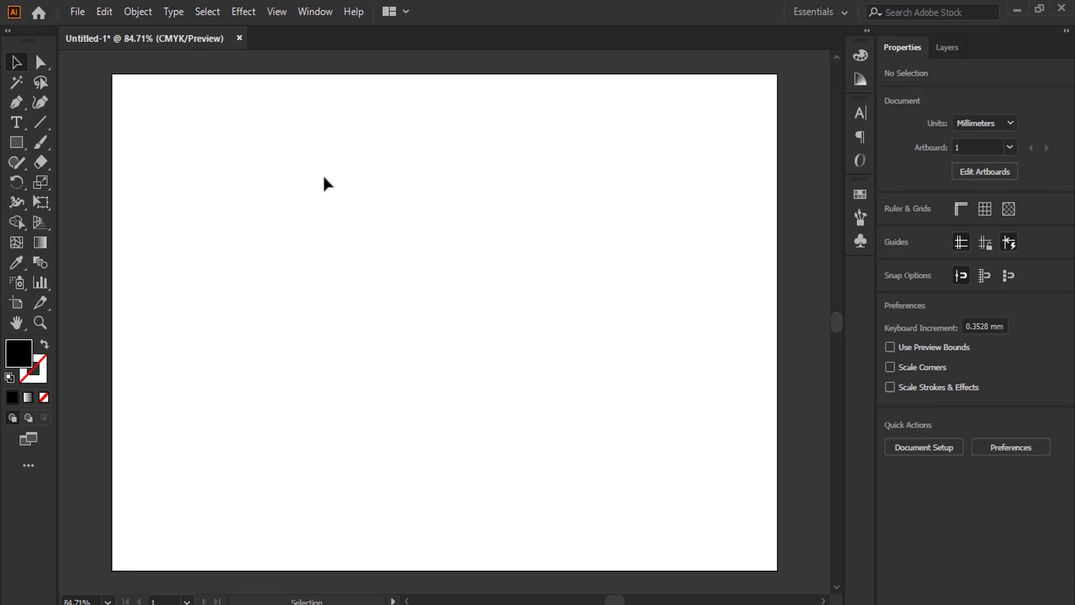
click(15, 122)
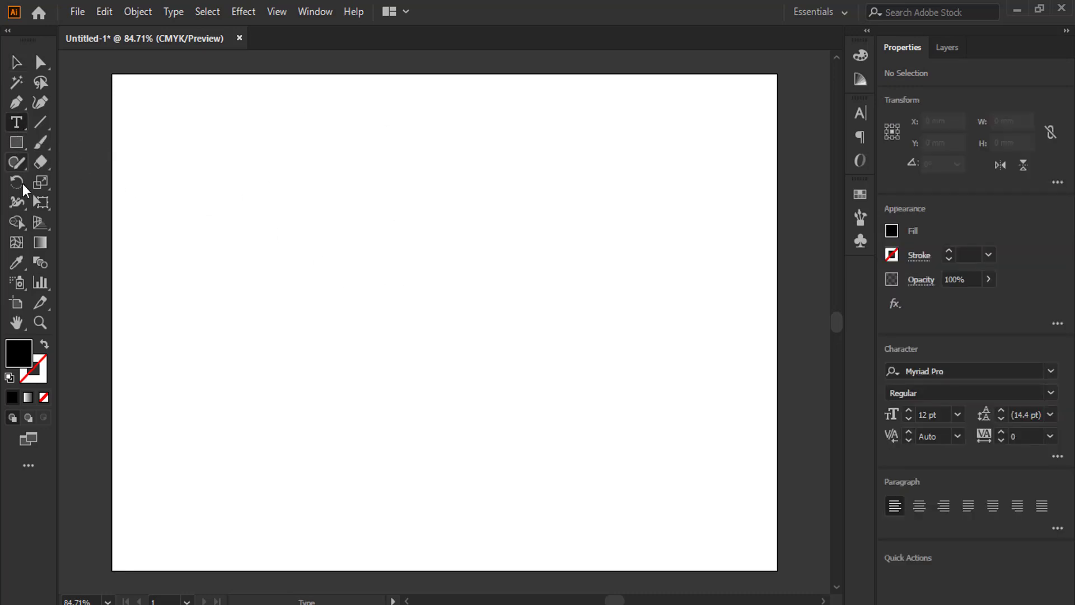
click(389, 255)
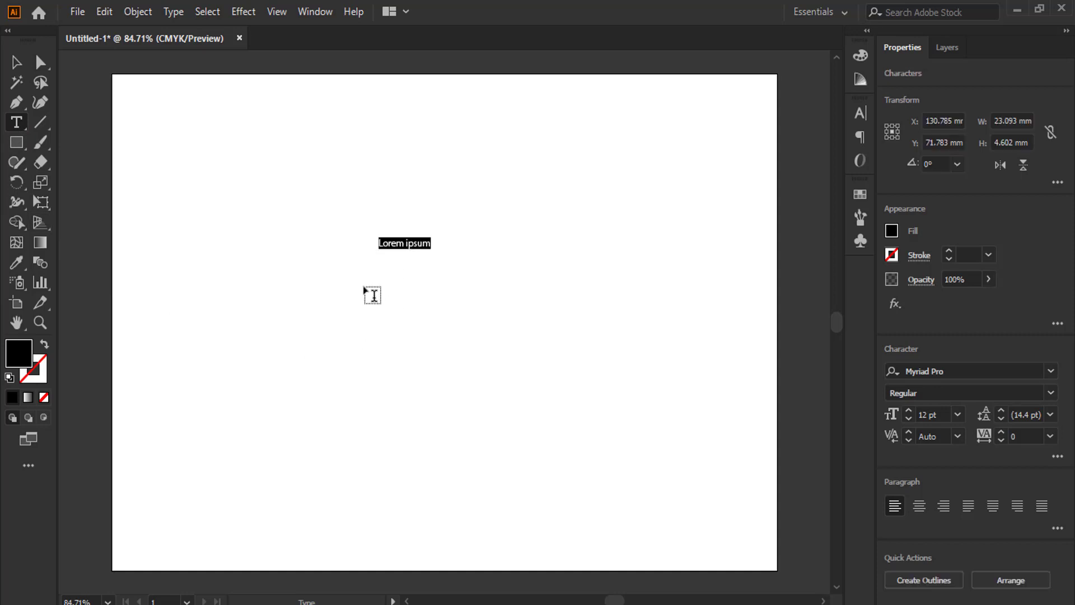
key(BackSpace)
key(ctrl+v)
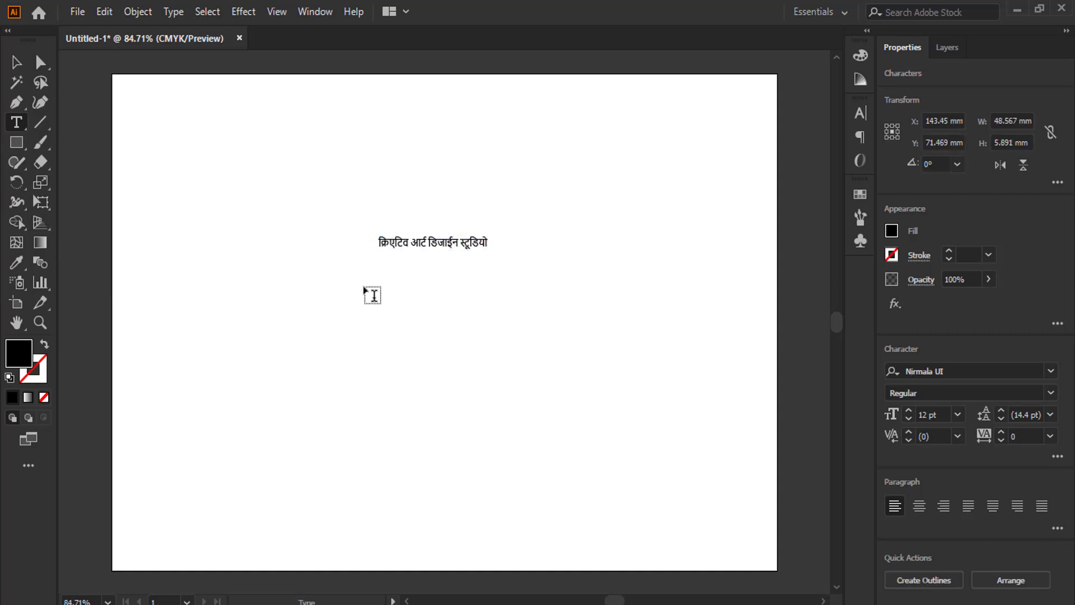
click(23, 66)
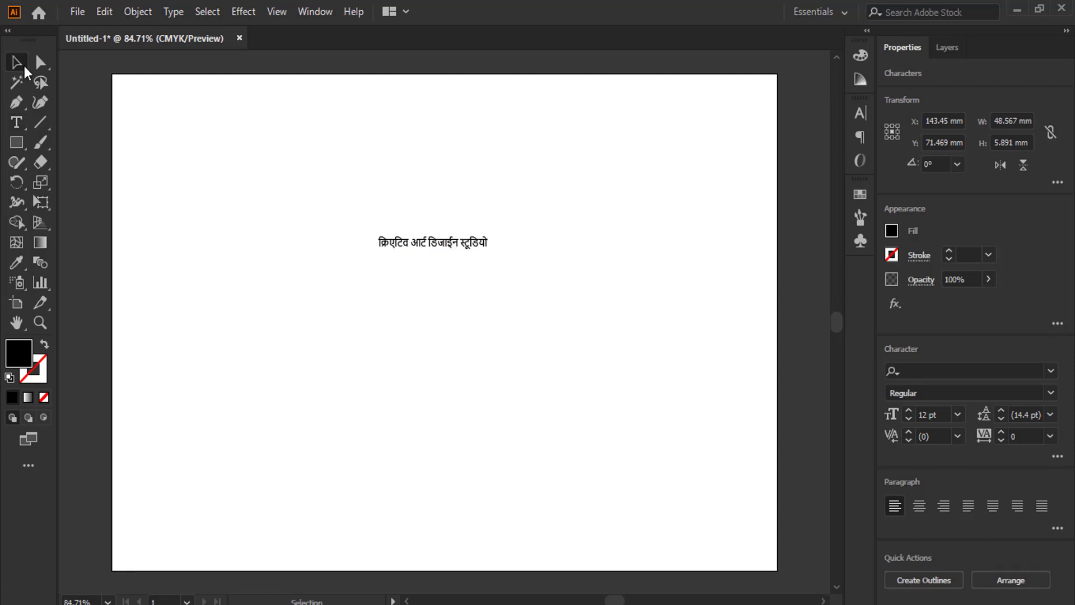
click(431, 243)
drag(491, 250, 702, 387)
key(Delete)
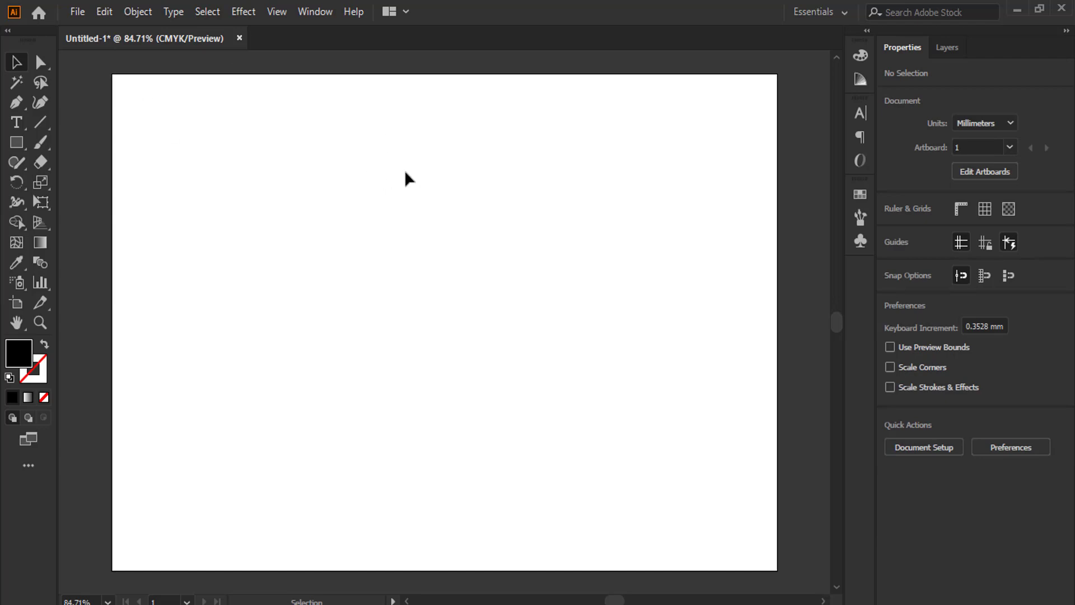
Step: Close the current document without saving and create a new A4 landscape print document
click(1061, 9)
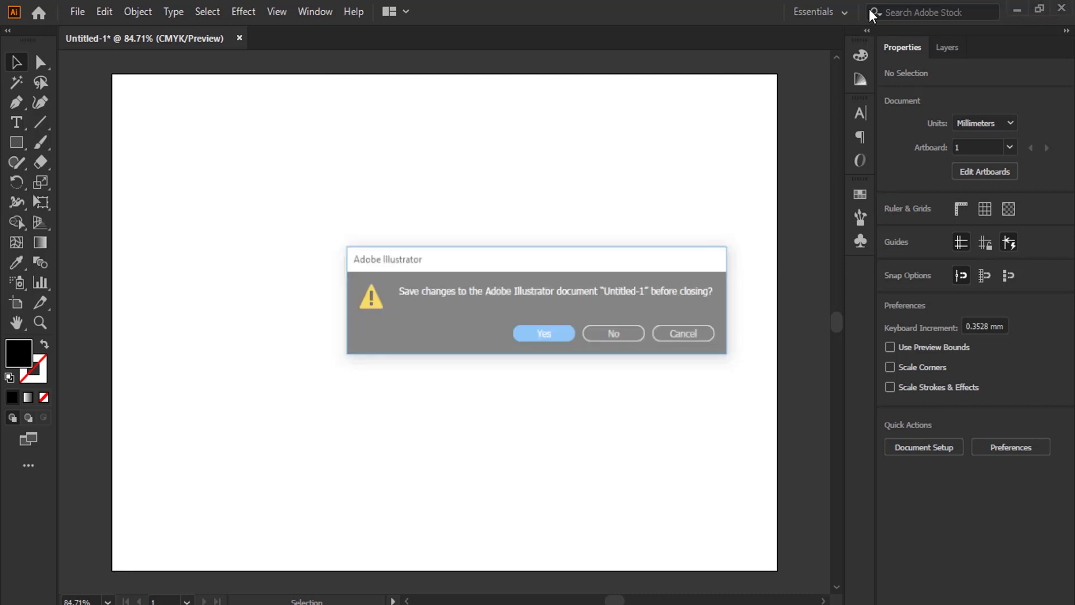
click(616, 333)
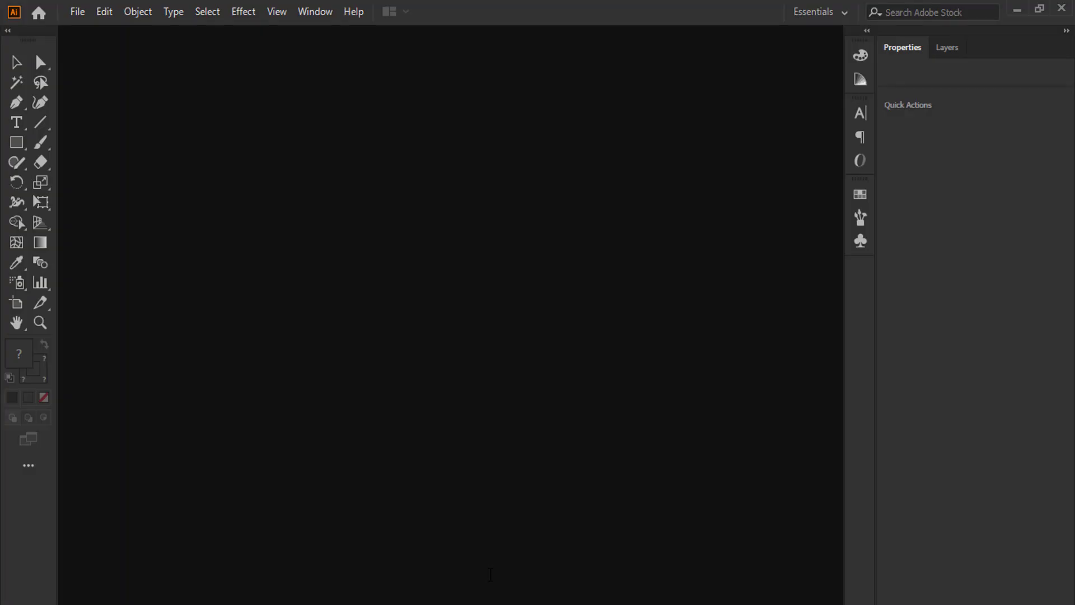
click(80, 8)
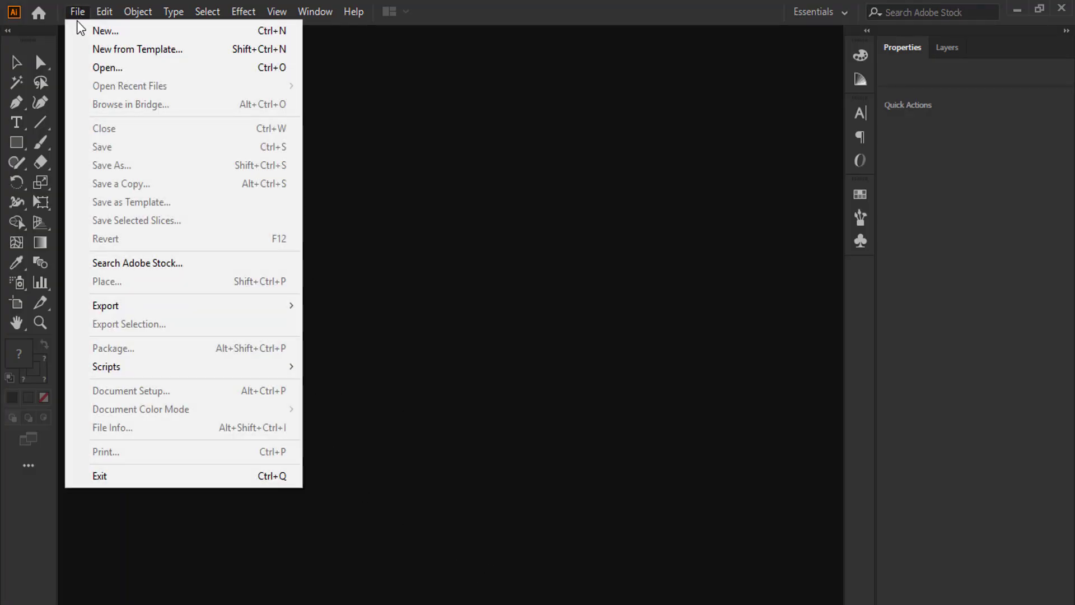
click(98, 31)
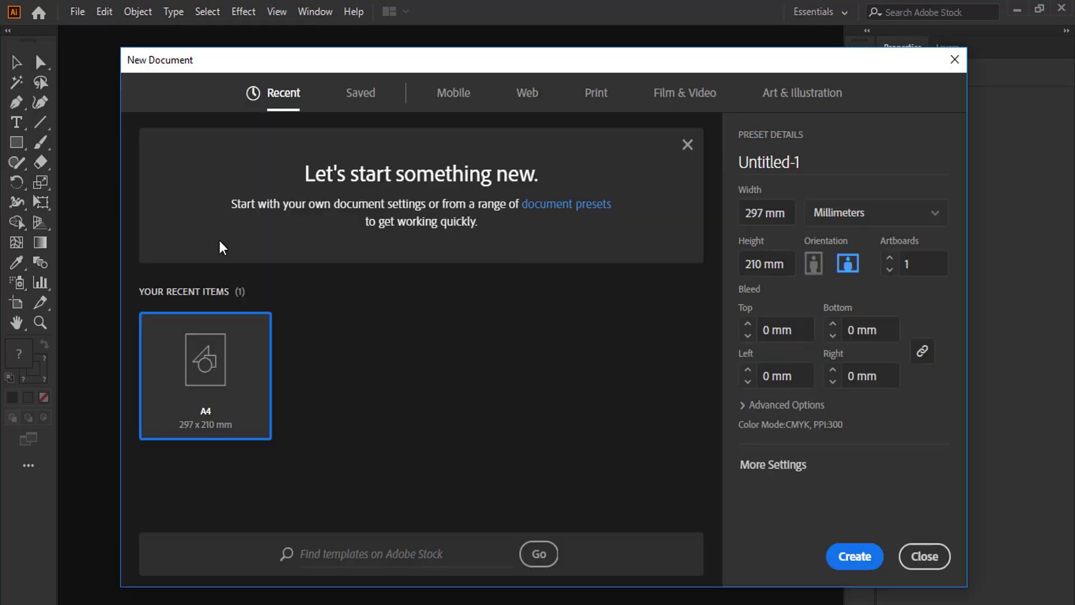
click(596, 92)
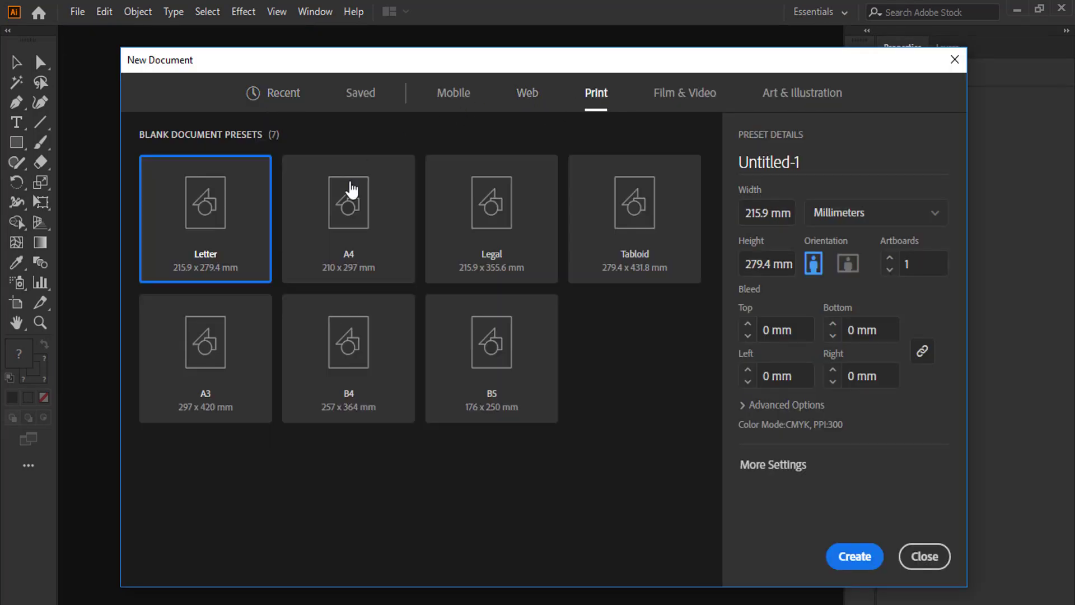
click(350, 223)
click(848, 263)
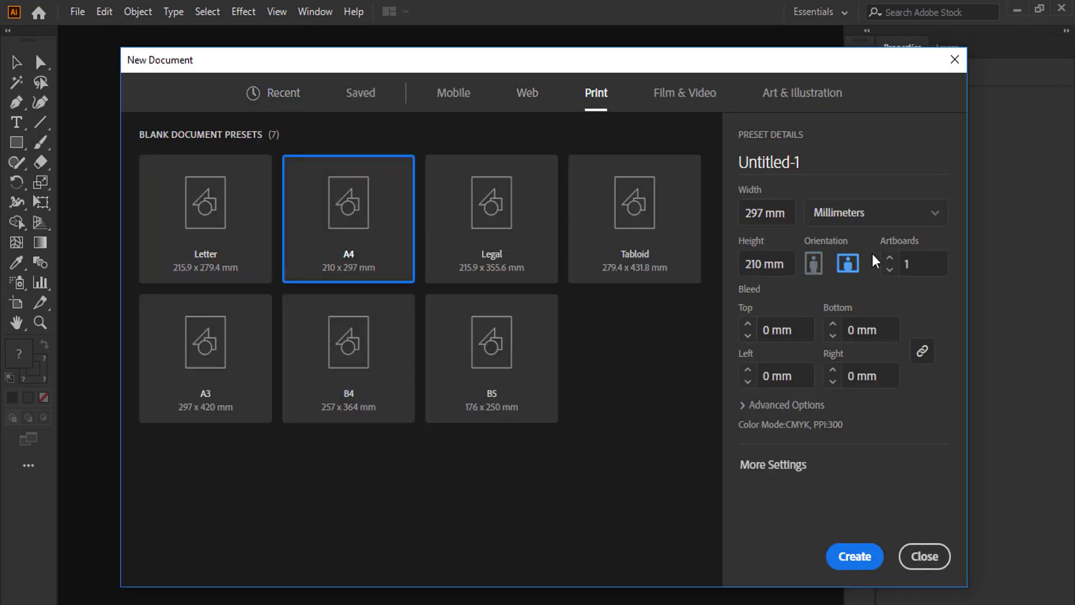
click(868, 563)
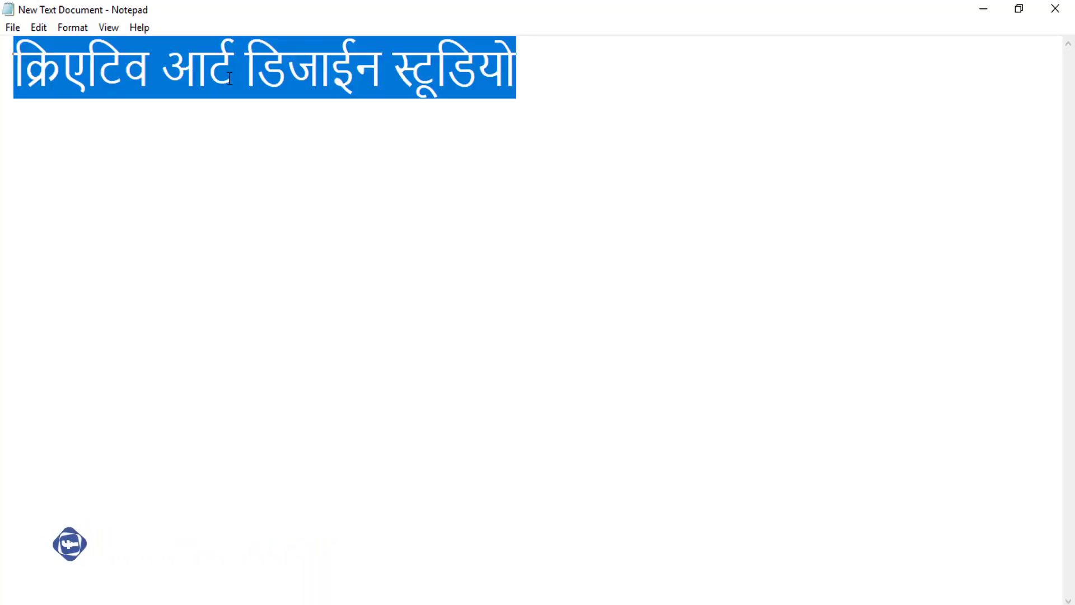
Step: Copy the Hindi studio name from Notepad and minimise Notepad
right_click(230, 78)
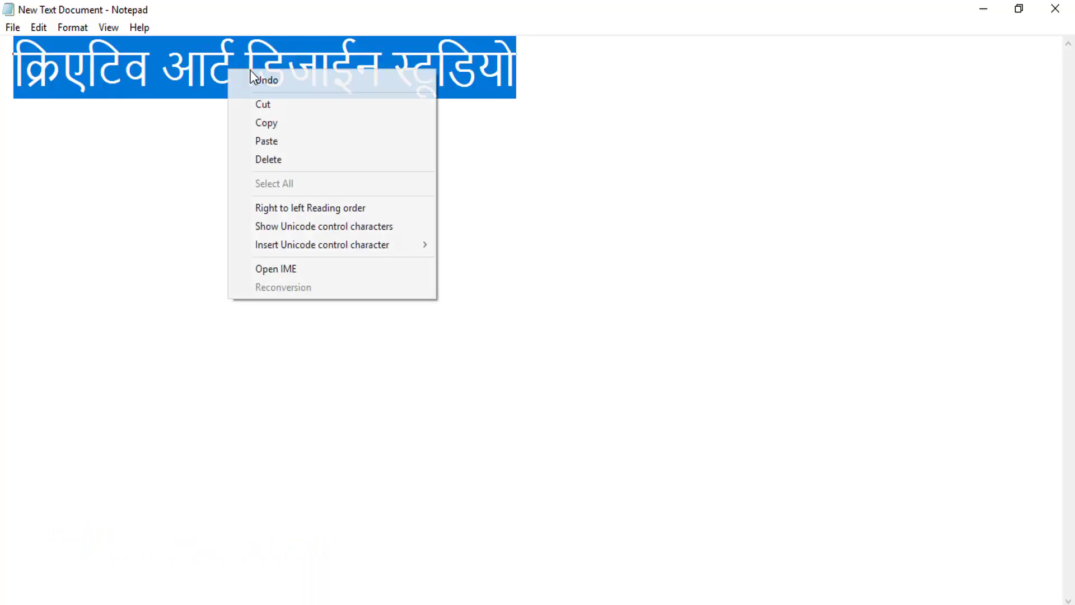
click(284, 122)
click(983, 10)
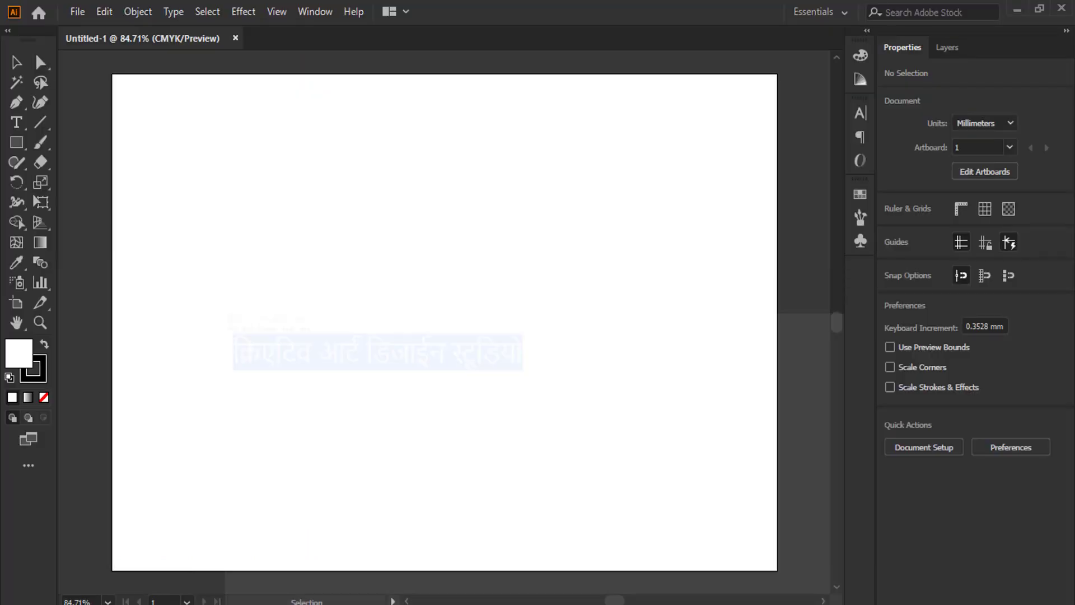
Step: Paste the Hindi phrase क्रिएटिव आर्ट डिजाईन स्टूडियो as point text near the artboard centre
click(19, 122)
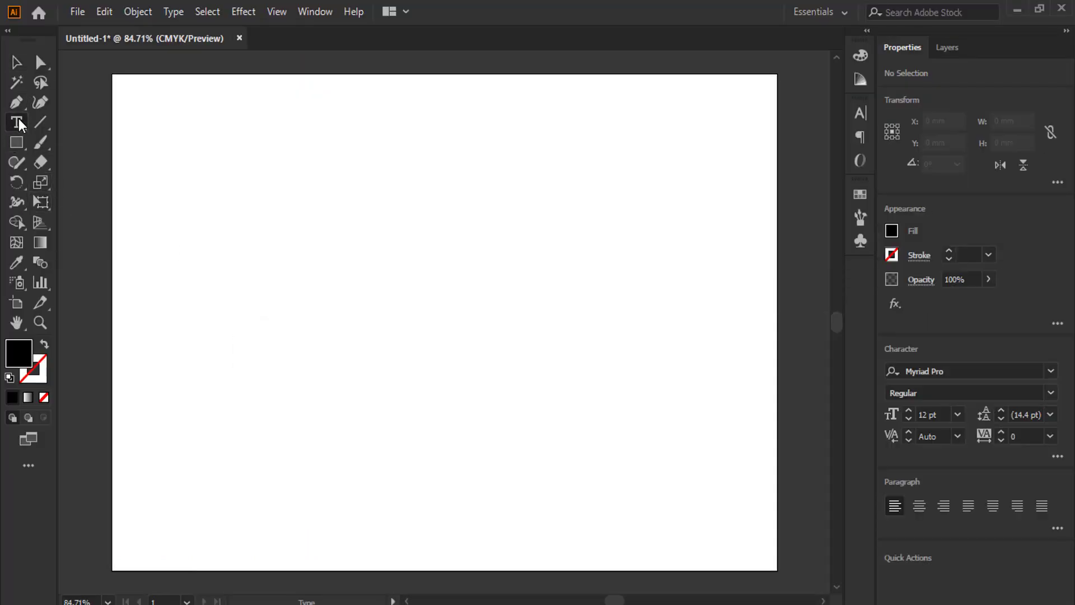
click(383, 251)
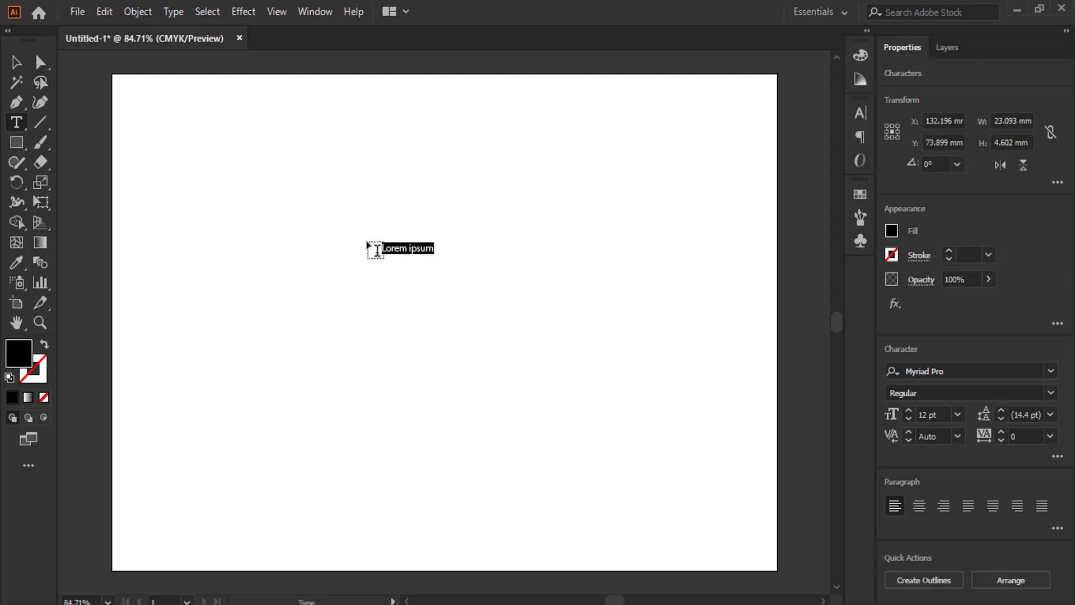
key(BackSpace)
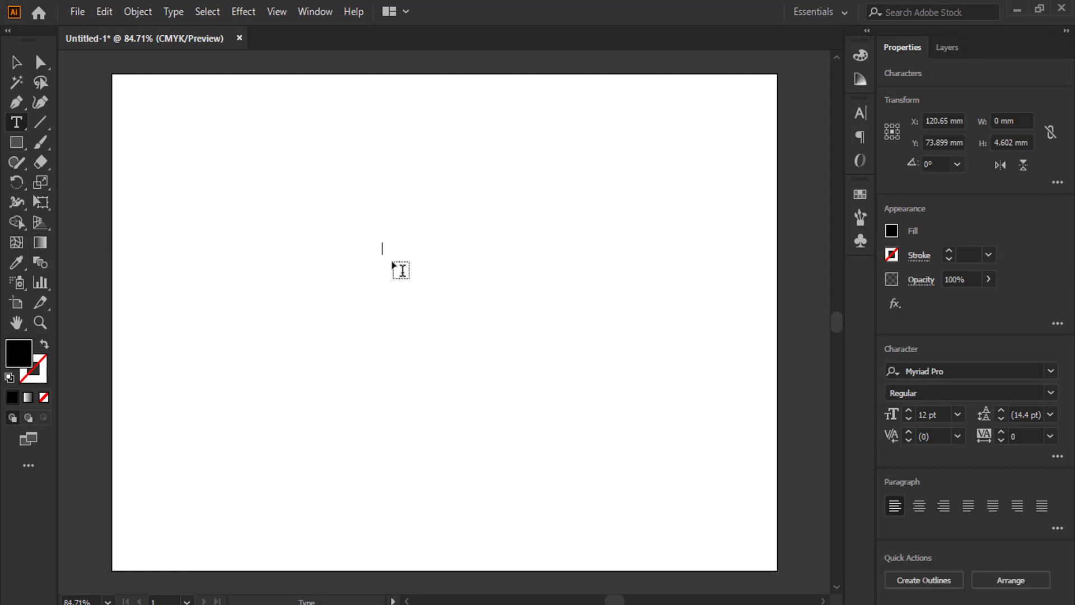
key(ctrl+v)
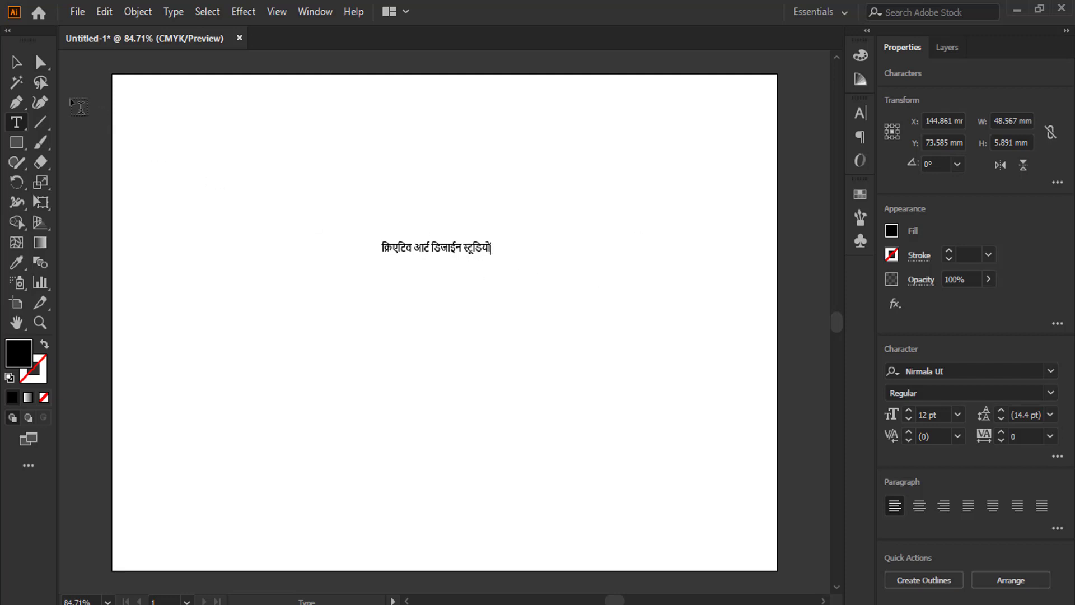
Step: Scale the Hindi text up by its corner handles to span most of the artboard width
click(25, 64)
drag(493, 254, 754, 412)
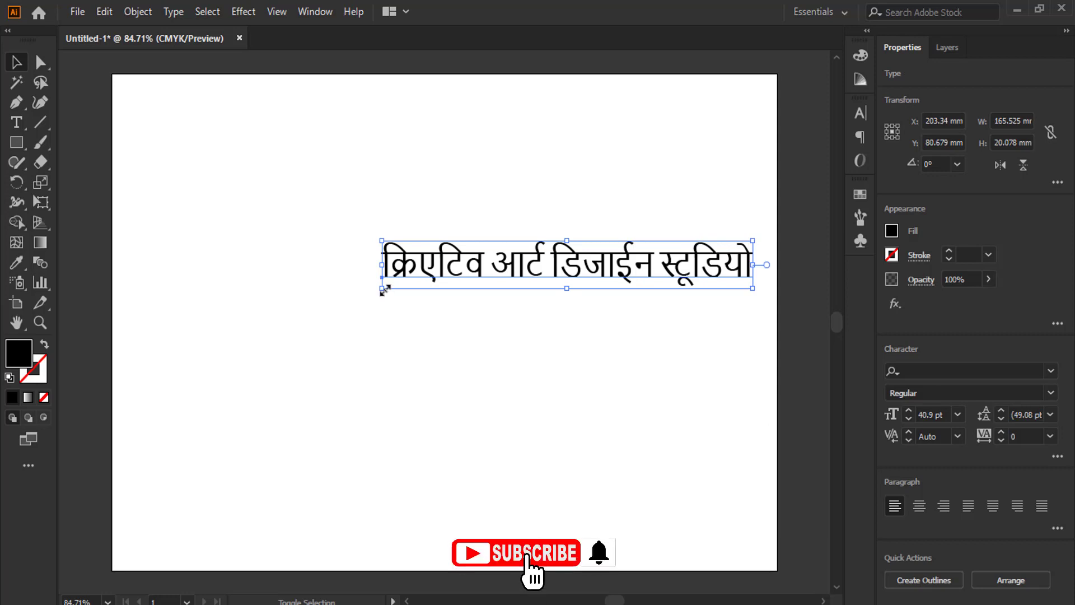
drag(382, 287, 149, 362)
click(257, 325)
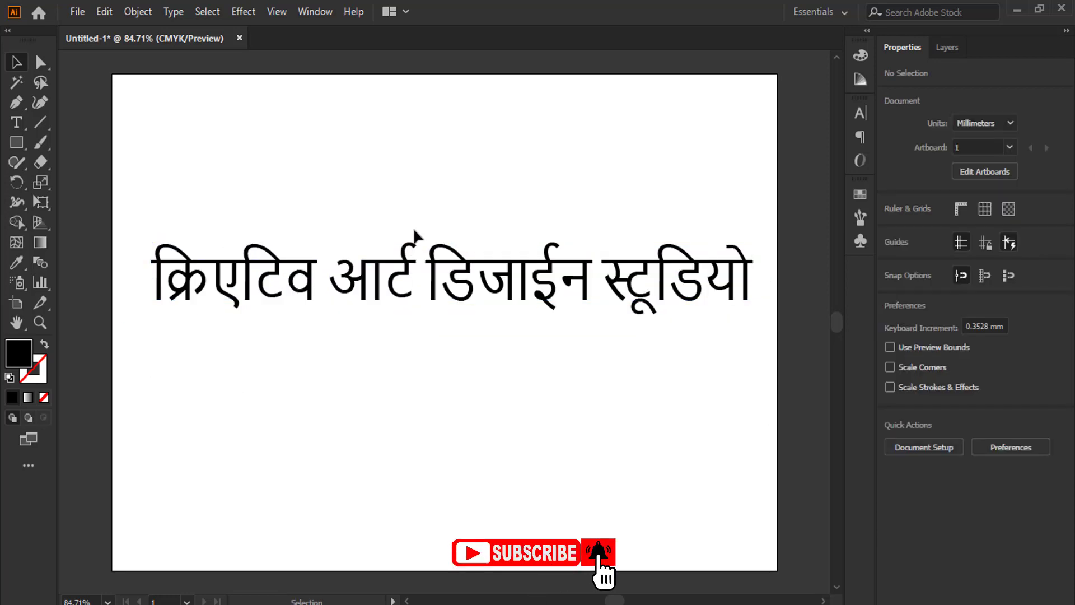